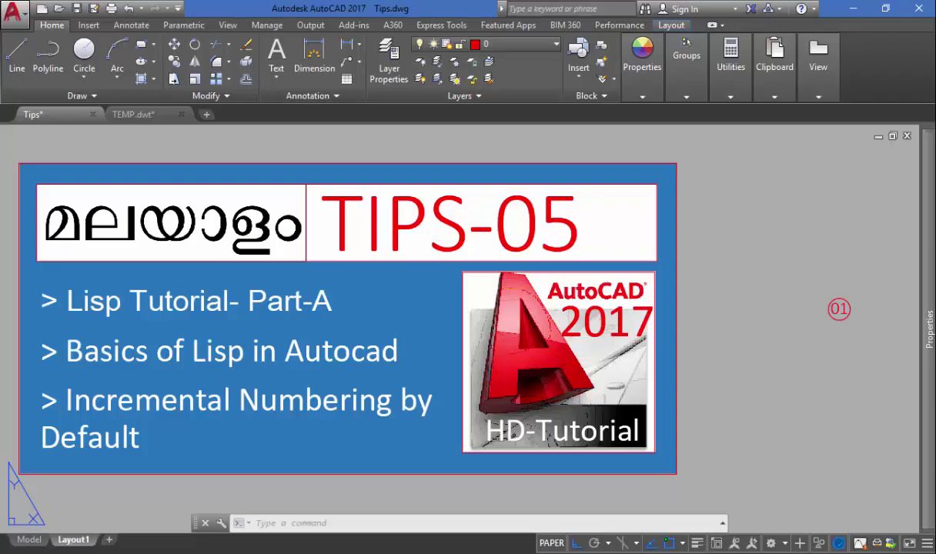
Bring up the TEMP.dwt drawing and pan until sheets 1 to 4 are all visible.
key("ctrl+Tab")
middle_click_drag(393, 225, 338, 227)
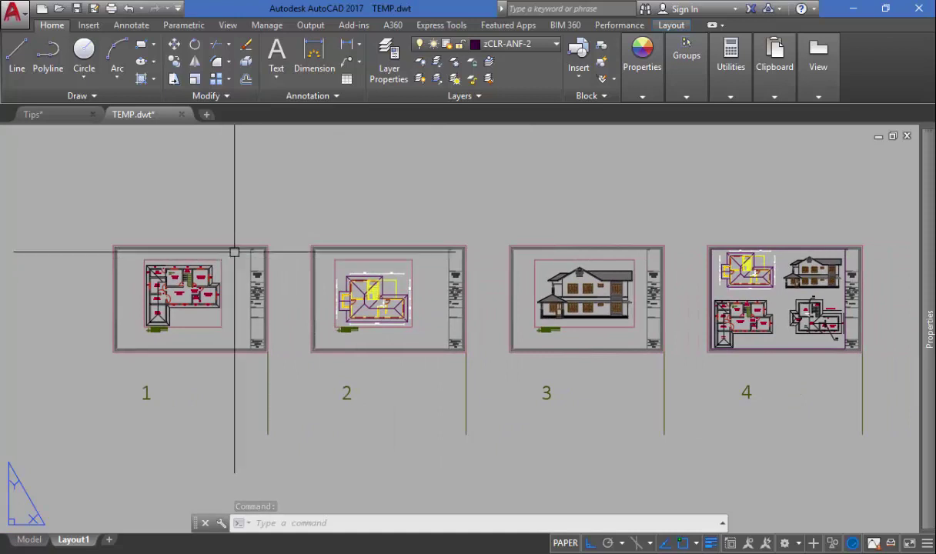
Open the Plot dialog and cancel it without plotting.
key("ctrl+p")
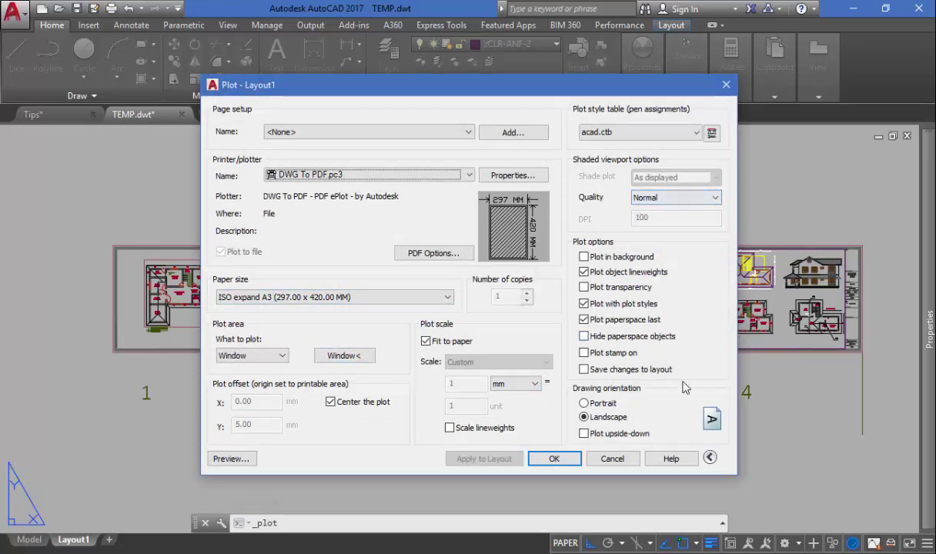
key("Escape")
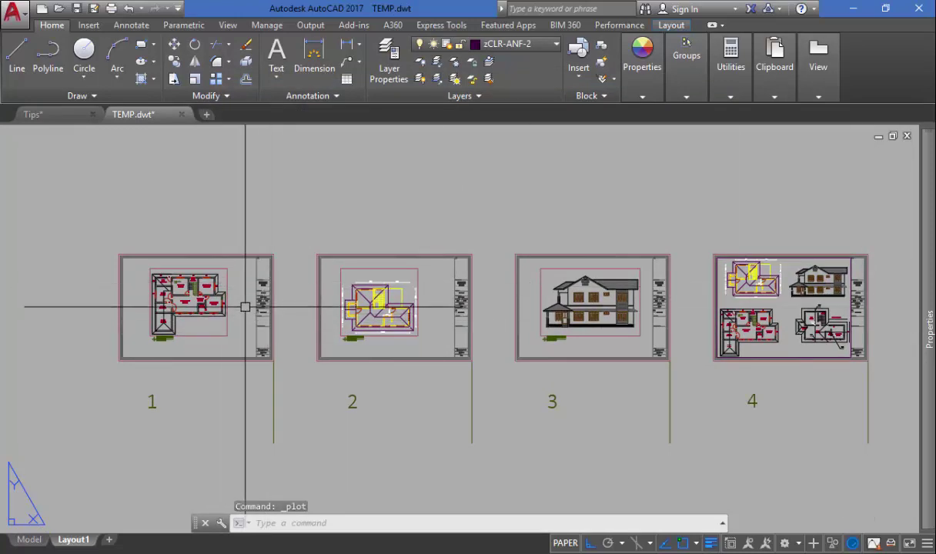
scroll(372, 320, "down", 3)
scroll(428, 315, "up", 3)
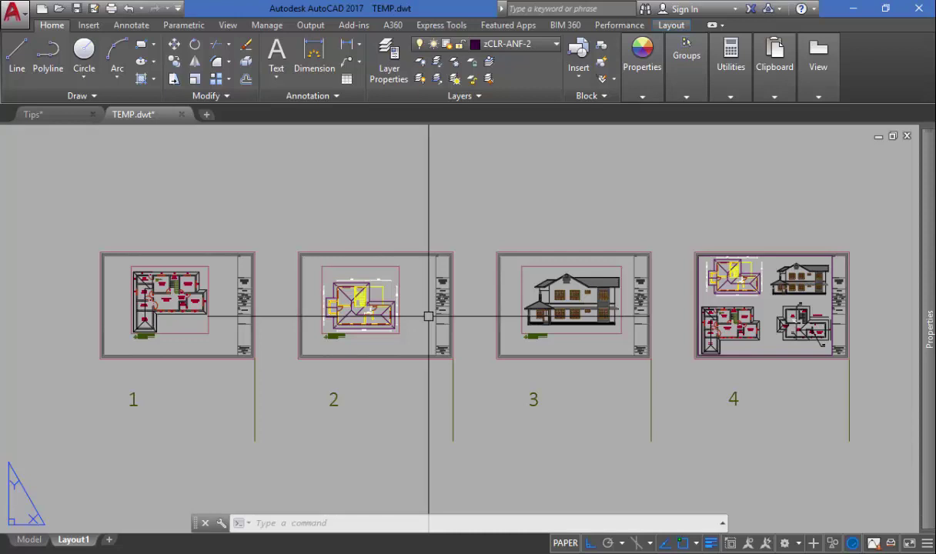
Run the P1 macro to plot sheet 1 to 1.pdf, then minimize Acrobat.
type("p1")
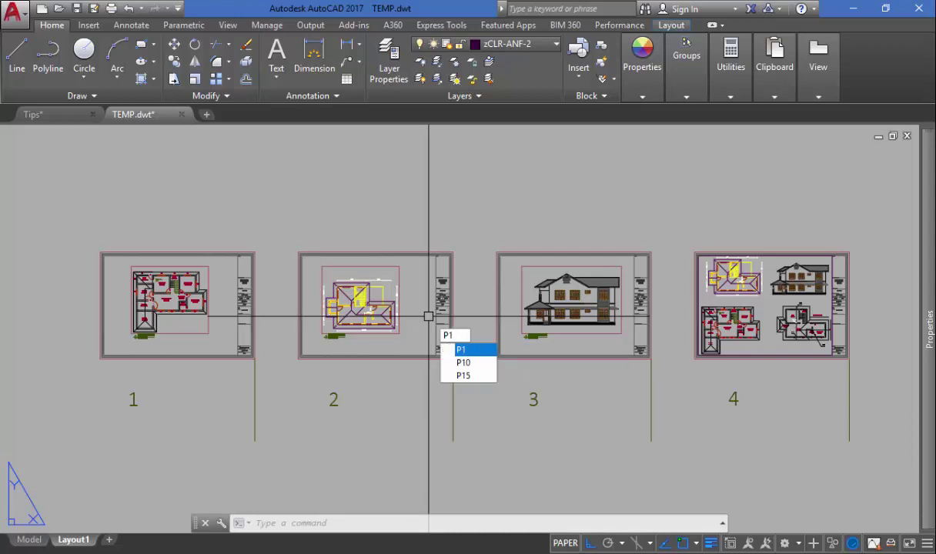
key("Return")
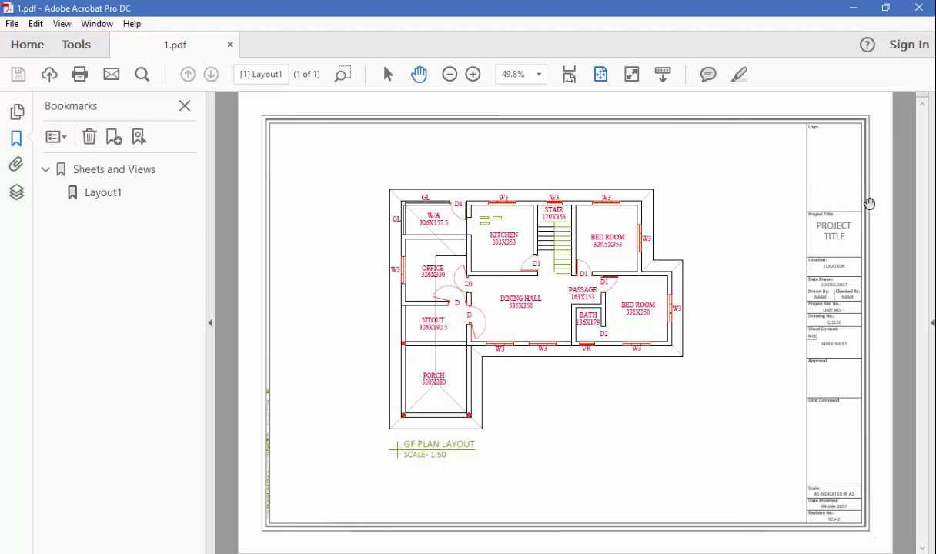
left_click(854, 7)
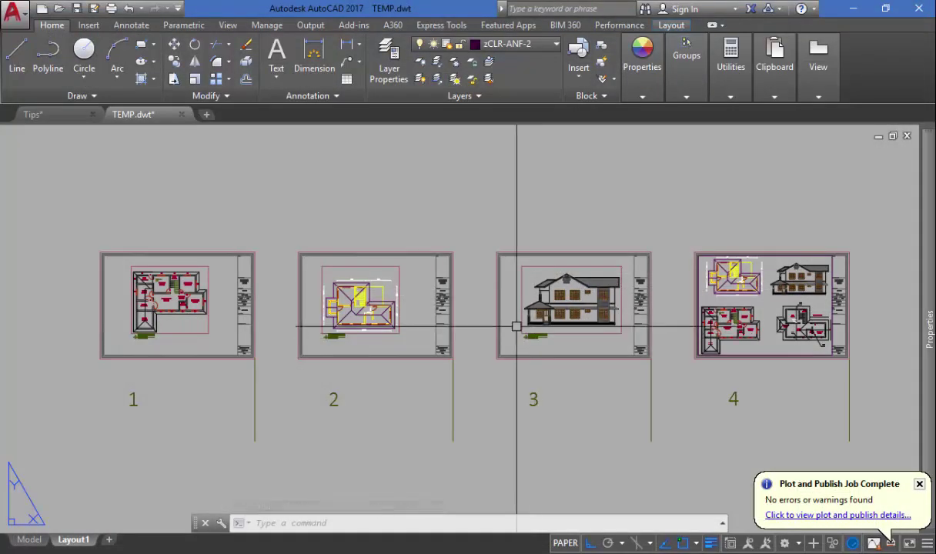
Run the PS routine to plot the sheets as 1.pdf–5.pdf, then return to the layout.
type("ps")
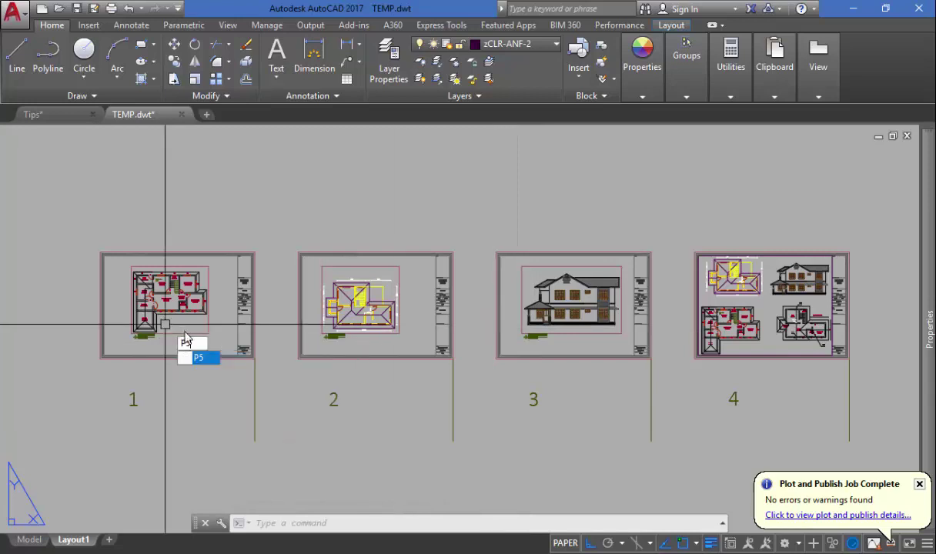
key("Return")
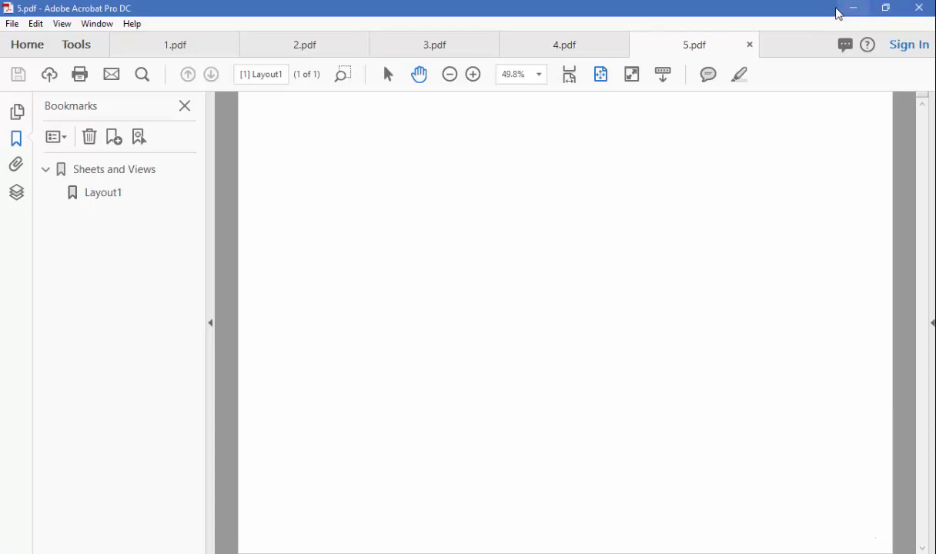
left_click(854, 11)
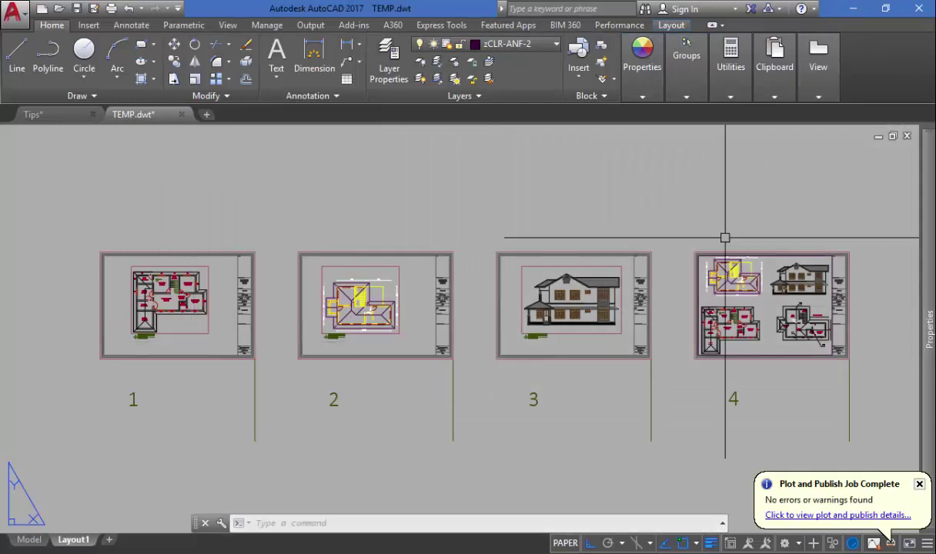
middle_click_drag(301, 278, 328, 279)
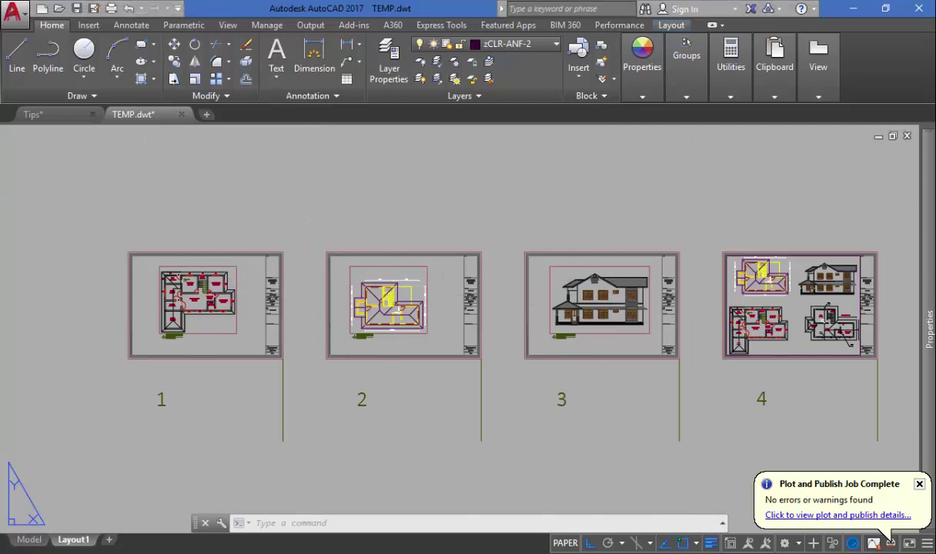
Switch to Tips.dwg and frame the TIPS-05 title slide with its red 01 balloon.
key("ctrl+Tab")
middle_click_drag(618, 221, 566, 217)
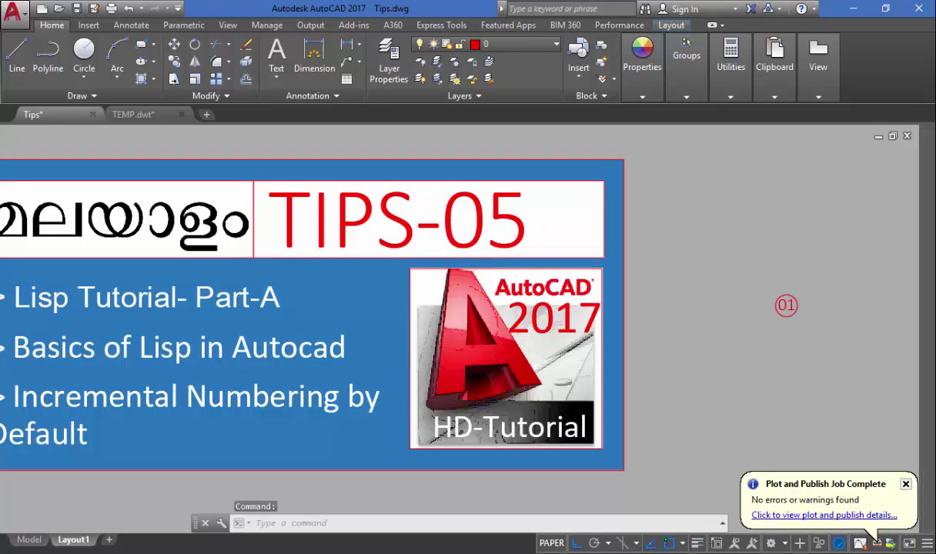
middle_click_drag(638, 260, 697, 261)
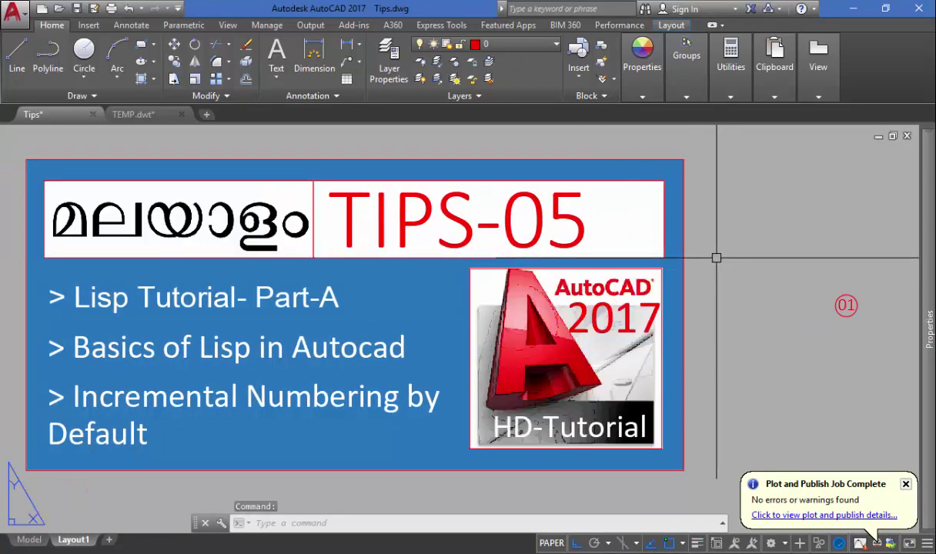
mouse_move(682, 257)
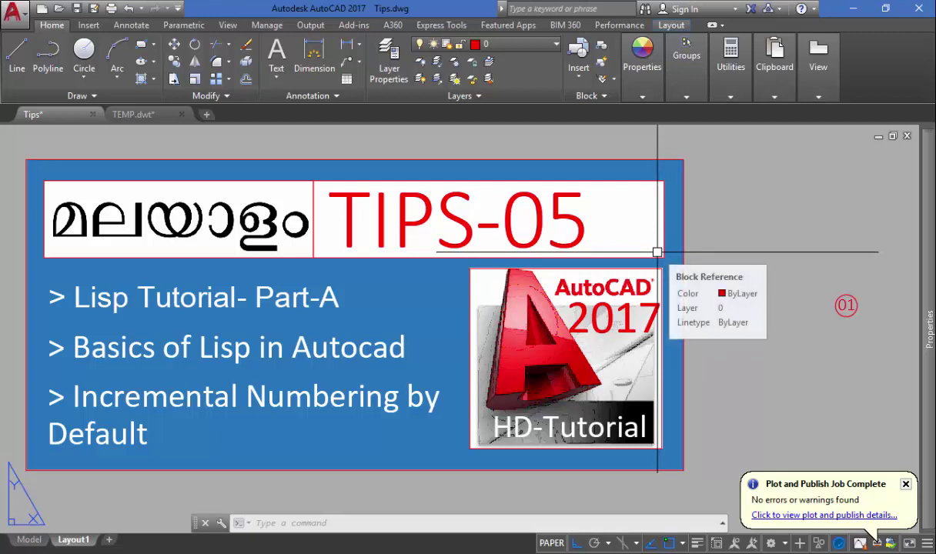
middle_click_drag(661, 271, 642, 269)
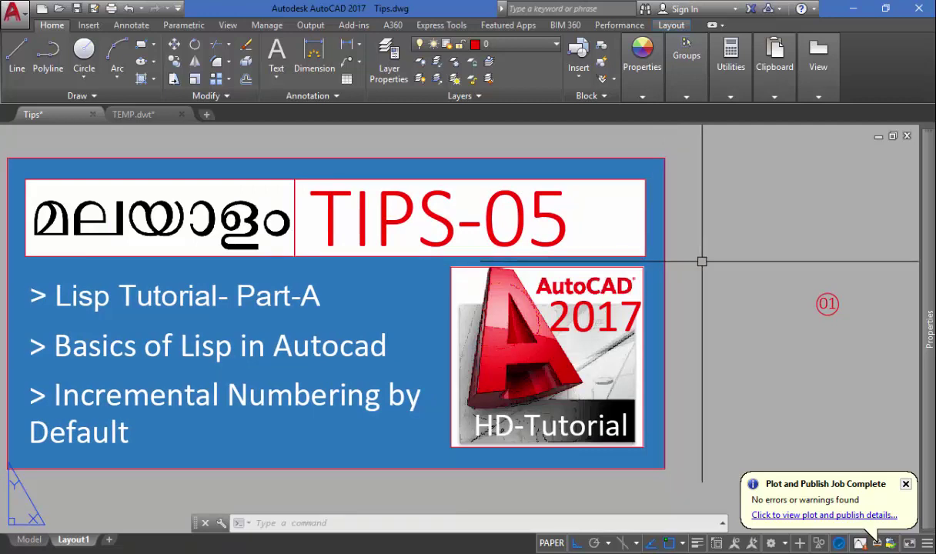
key("alt+Tab")
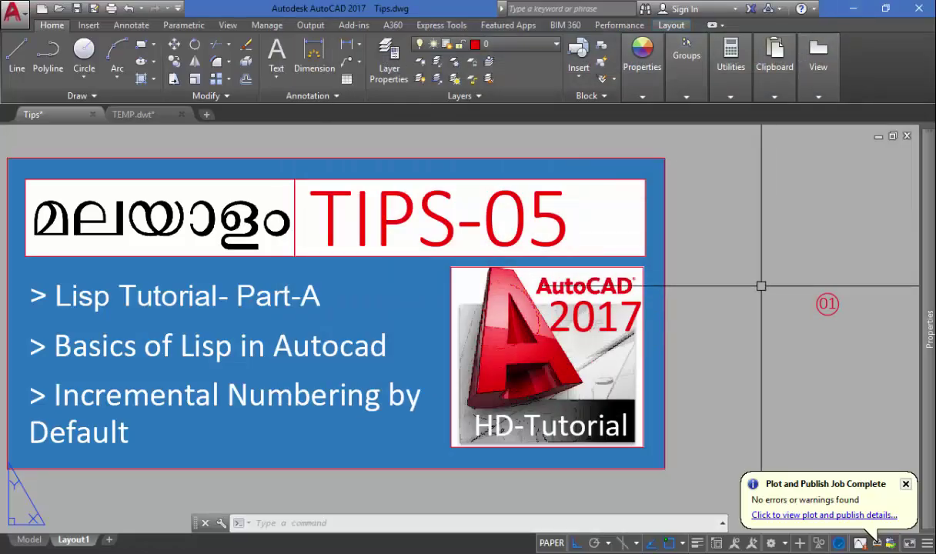
left_click(802, 275)
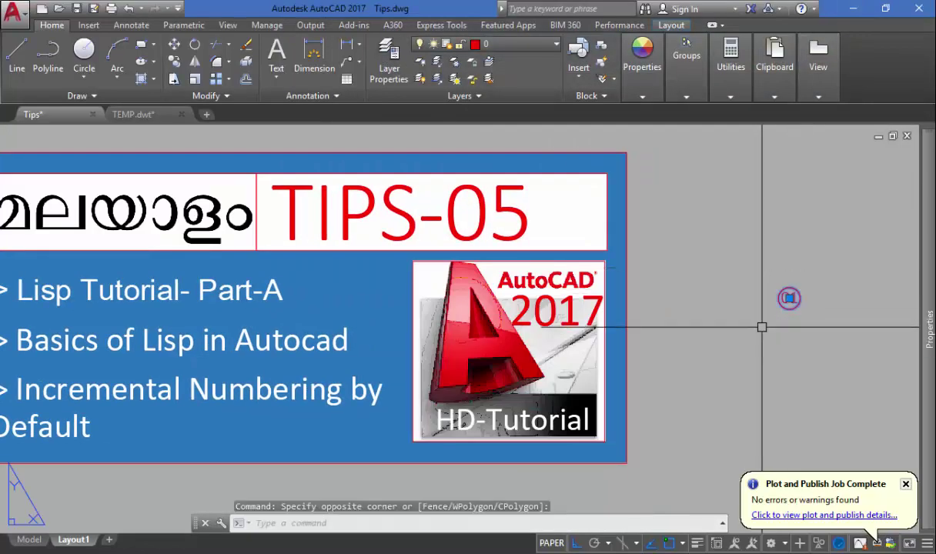
left_click(761, 327)
type("co")
key("Return")
left_click(827, 315)
left_click(831, 324)
middle_click_drag(831, 324, 570, 327)
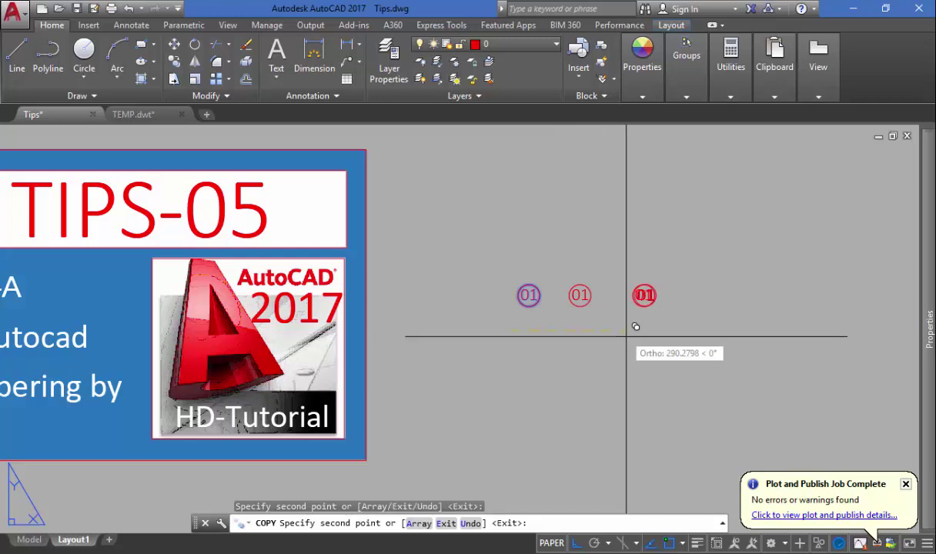
left_click(687, 327)
key("Escape")
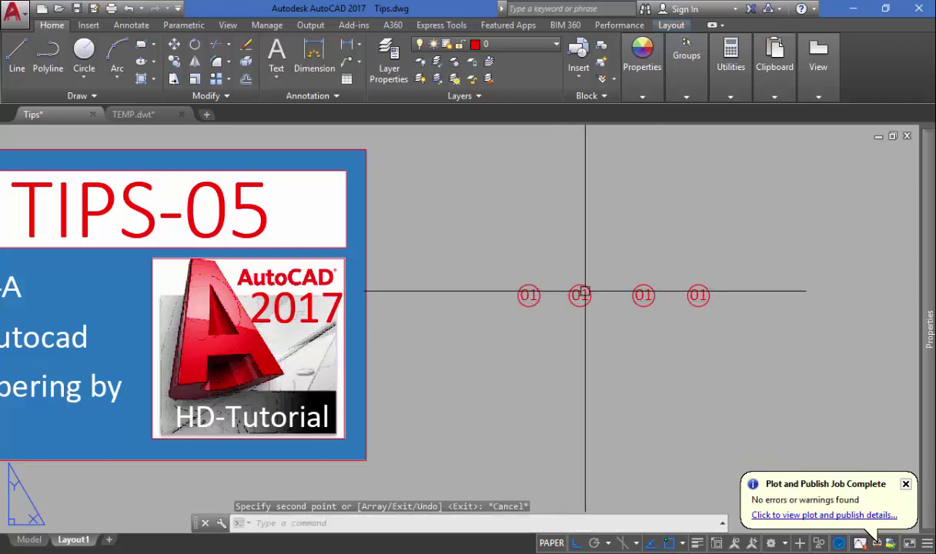
left_click(769, 258)
left_click(585, 333)
key("Delete")
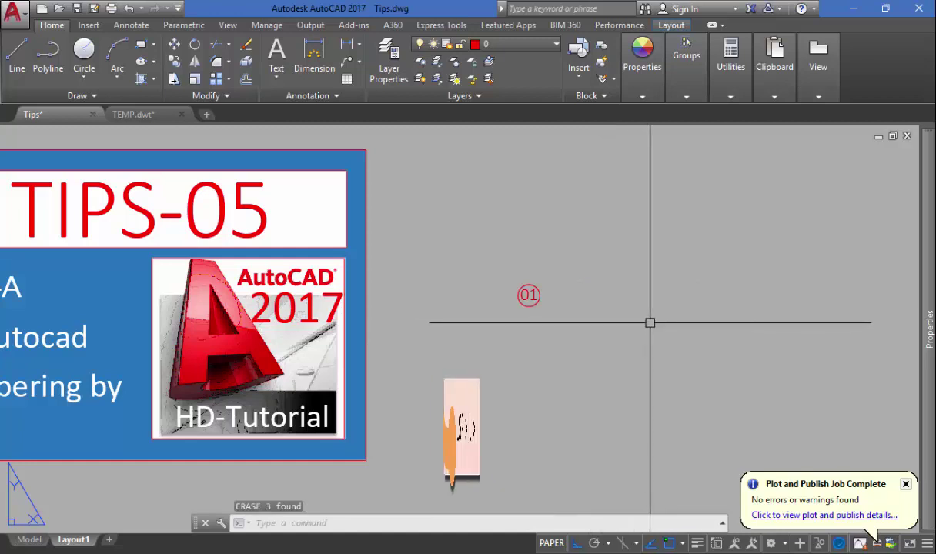
Start the LSP command and choose the Load option for a Lisp file.
type("LSP")
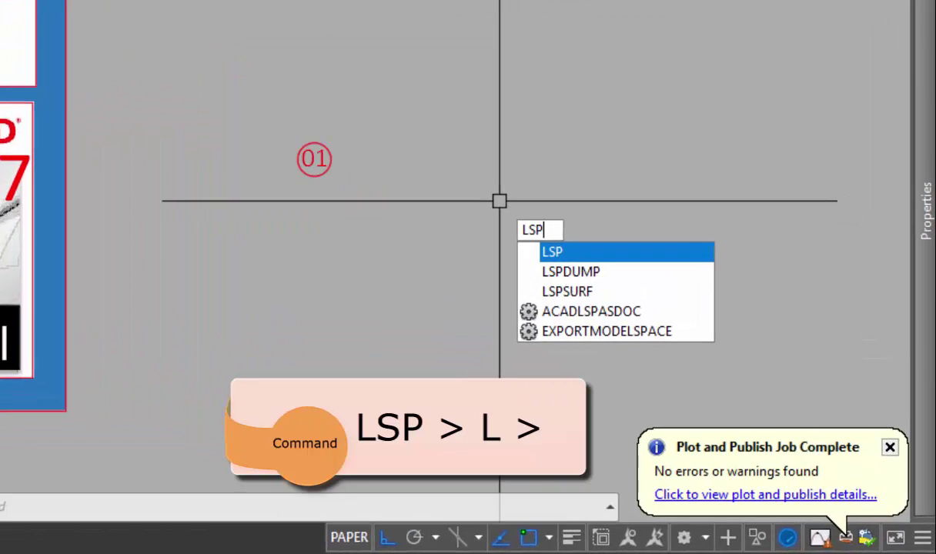
key("Return")
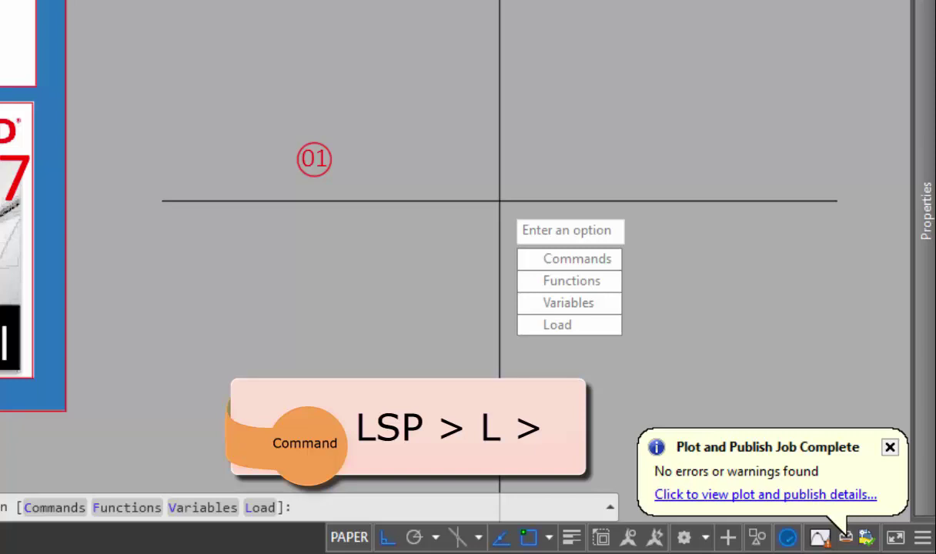
type("L")
key("Return")
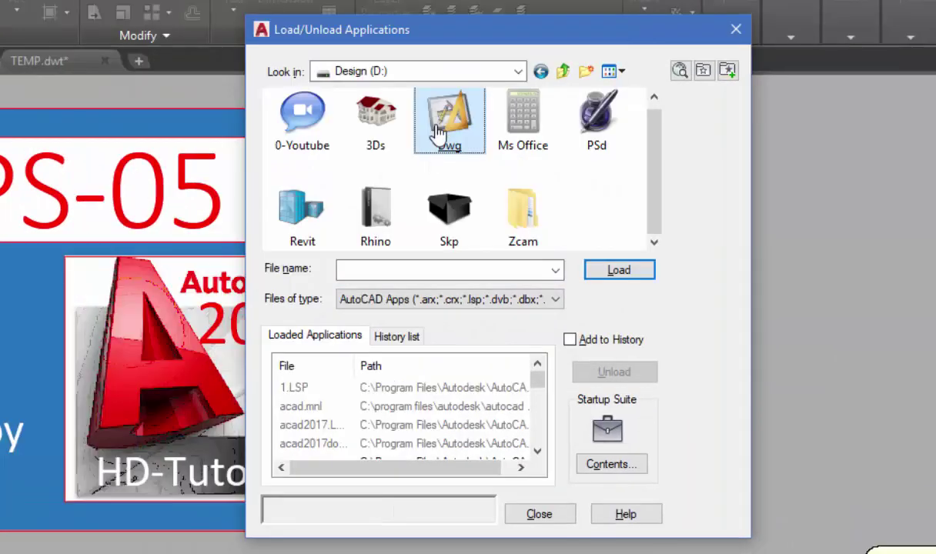
Browse to the D:\Dwg\Library\Lisp folder in the loading window.
double_click(446, 115)
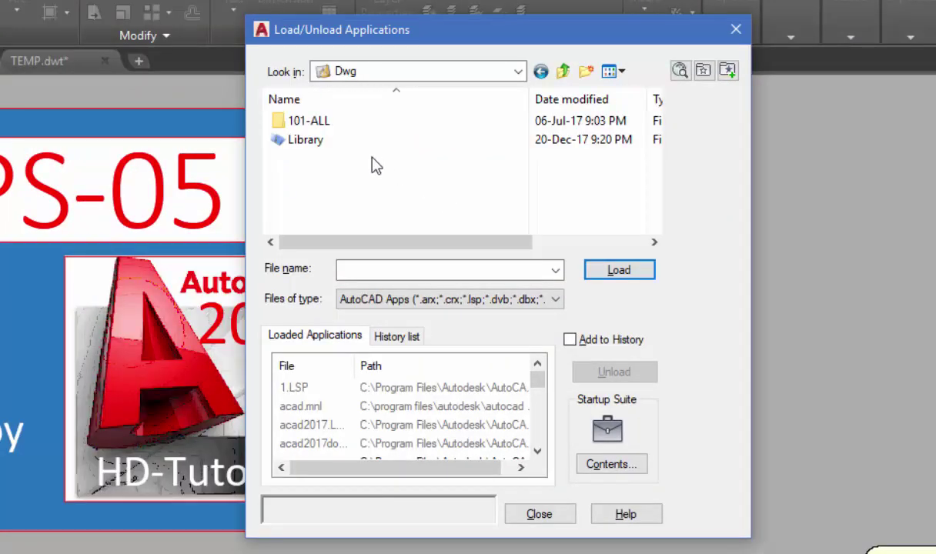
double_click(312, 141)
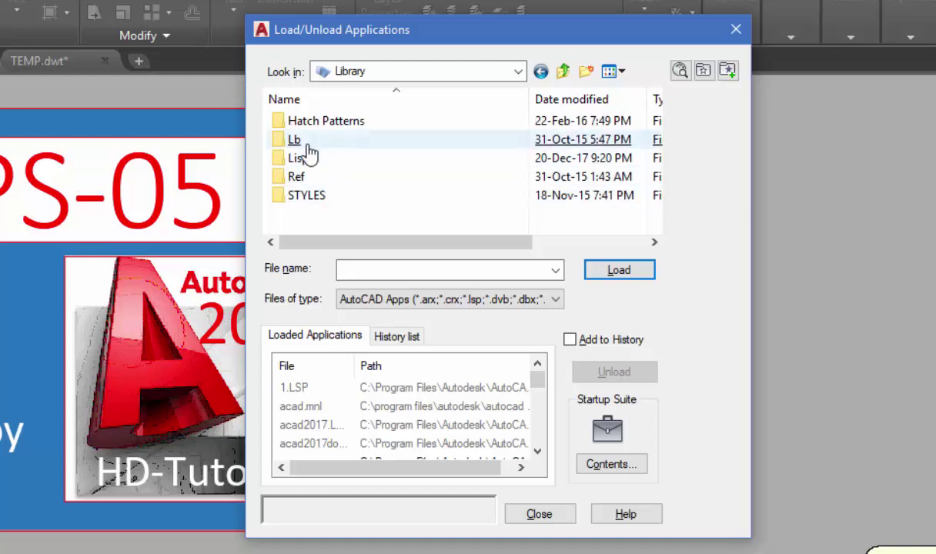
left_click(307, 159)
double_click(307, 160)
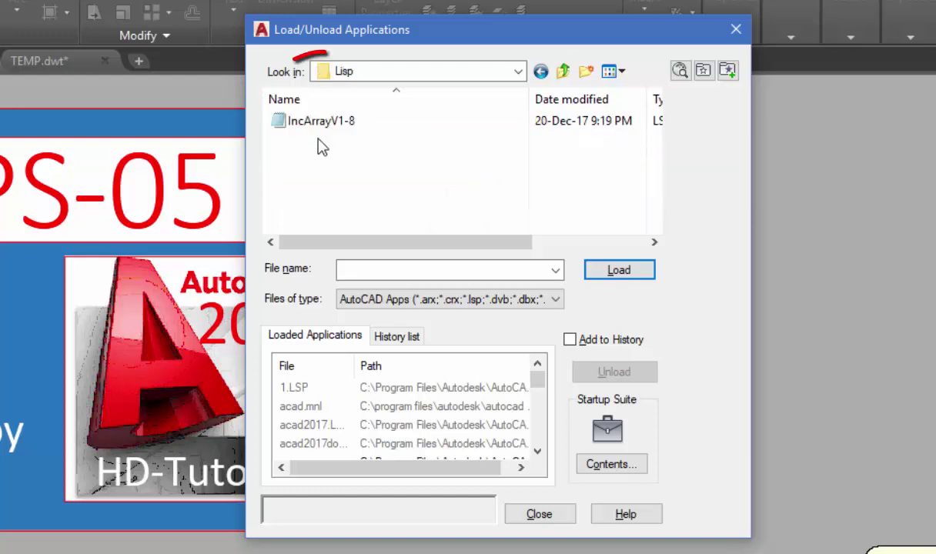
left_click_drag(447, 37, 415, 44)
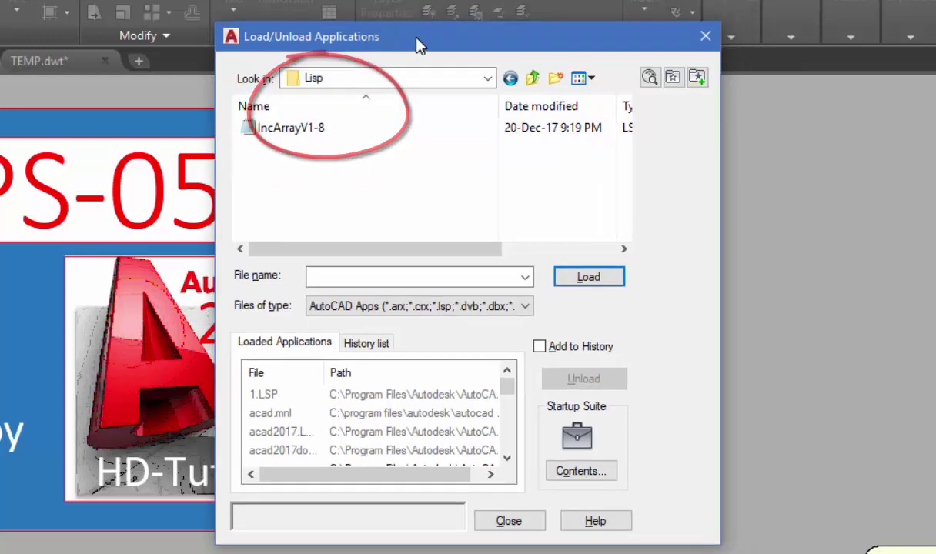
Load IncArrayV1-8 with Always Load, then close the loading window.
left_click(292, 128)
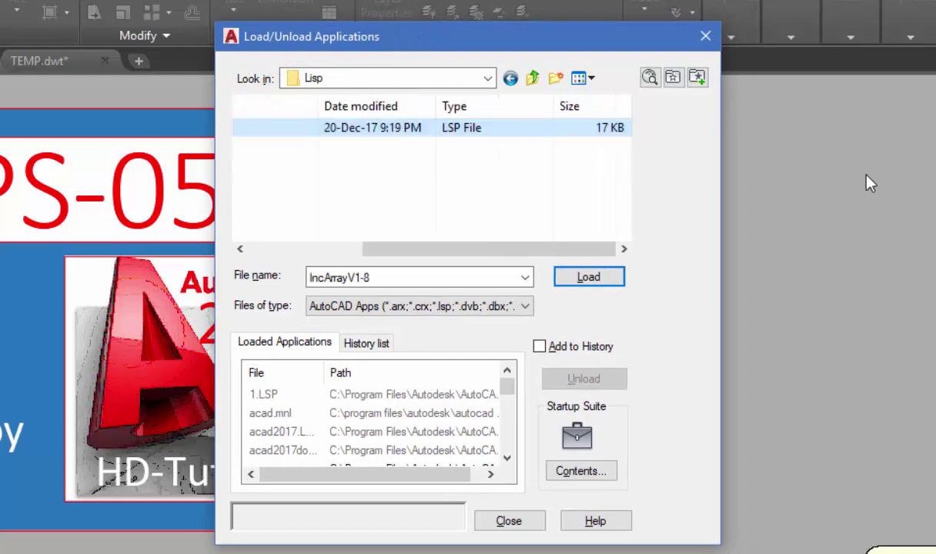
left_click(586, 280)
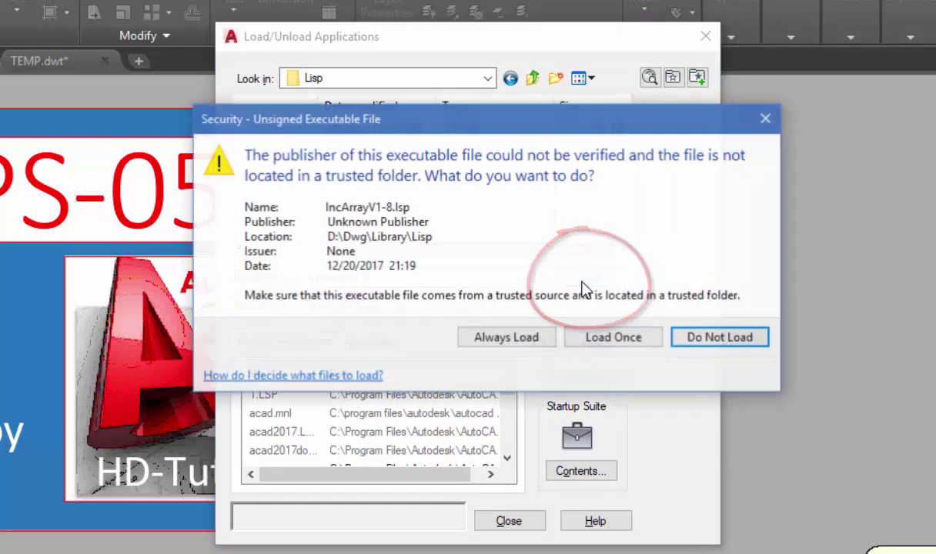
left_click(505, 343)
left_click(512, 523)
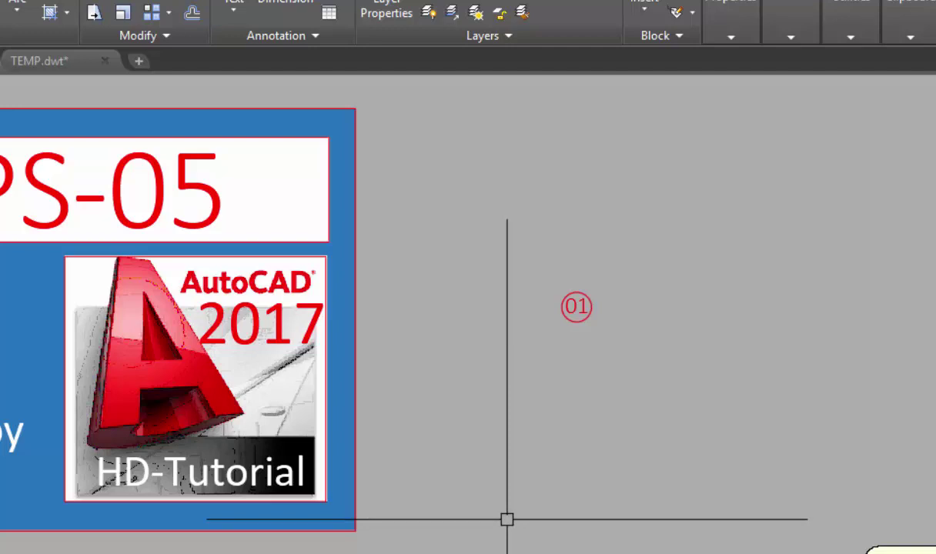
Start the CD incremental copy on balloon 01 and set its base point.
type("CD")
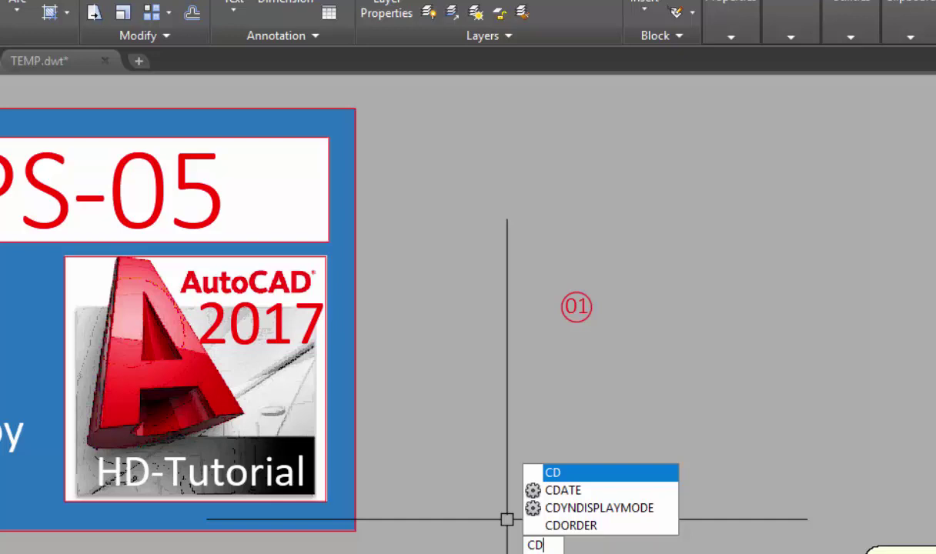
key("Return")
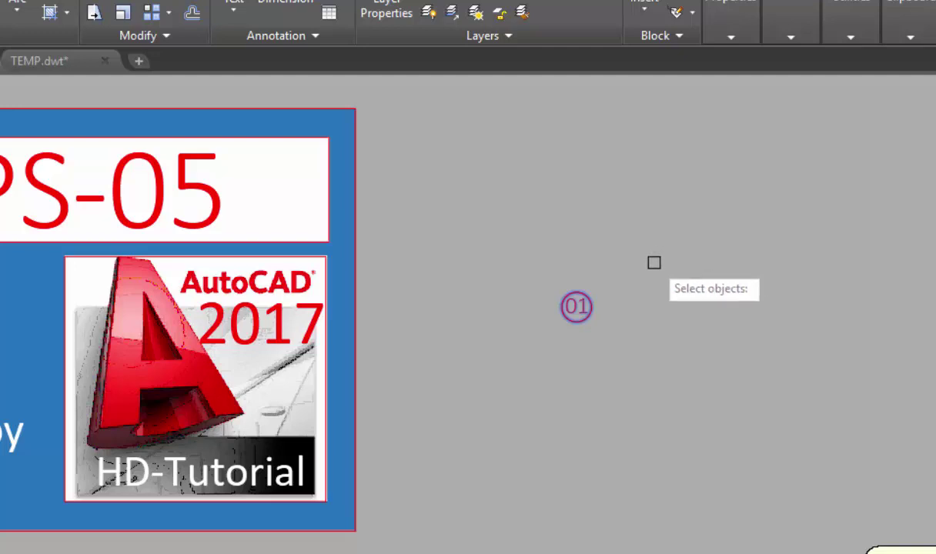
key("Return")
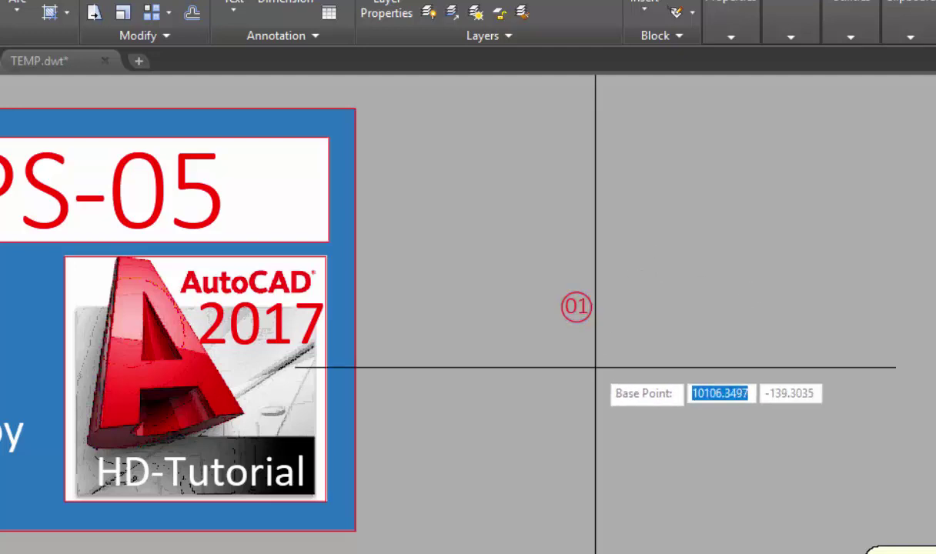
left_click(573, 373)
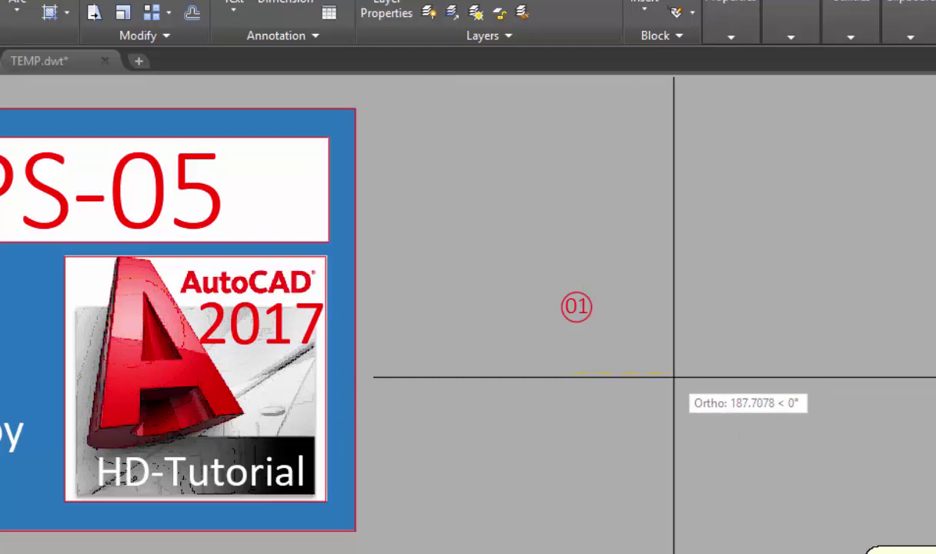
Place balloons 02, 03 and 04 in a row rightward and pan over the row.
left_click(673, 377)
left_click(774, 377)
left_click(875, 377)
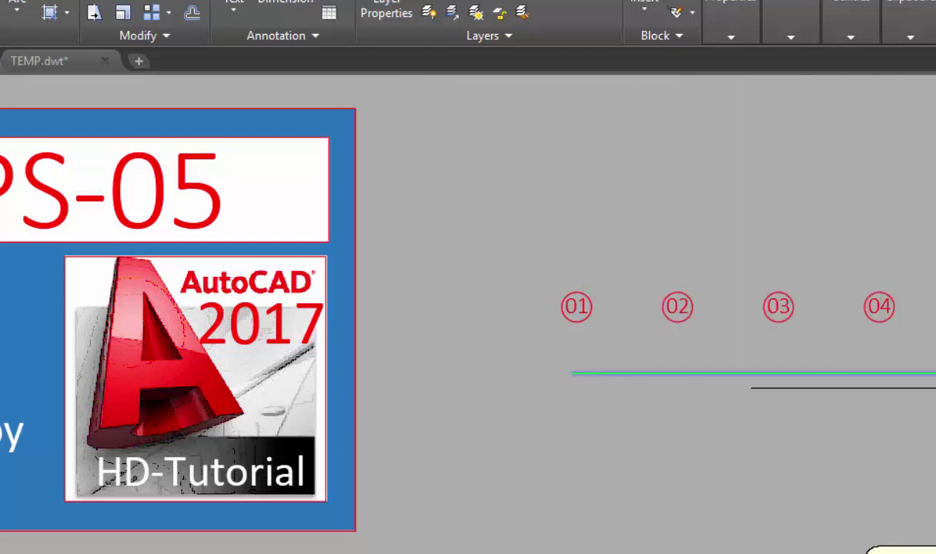
scroll(791, 370, "down", 2)
mouse_move(791, 370)
middle_mouse_down()
mouse_move(550, 338)
mouse_move(668, 348)
middle_mouse_up()
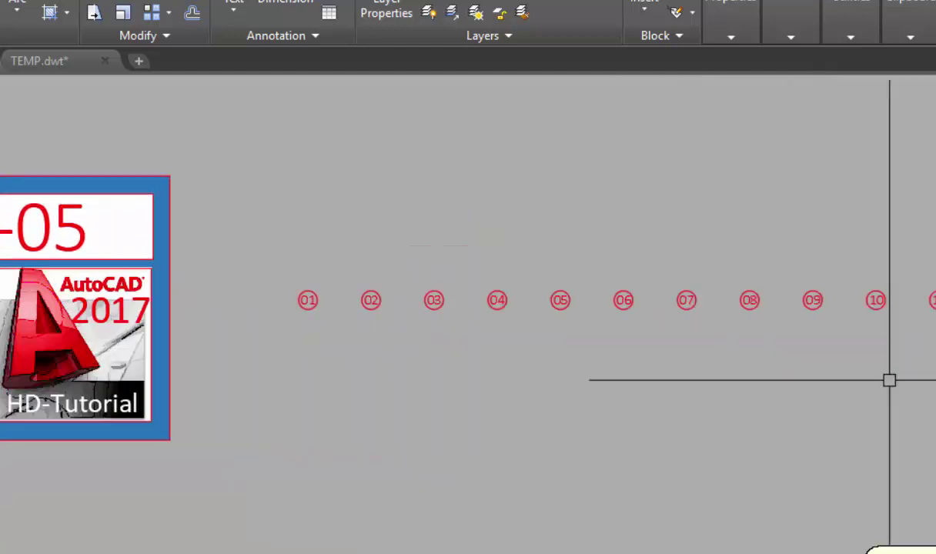
key("ctrl+1")
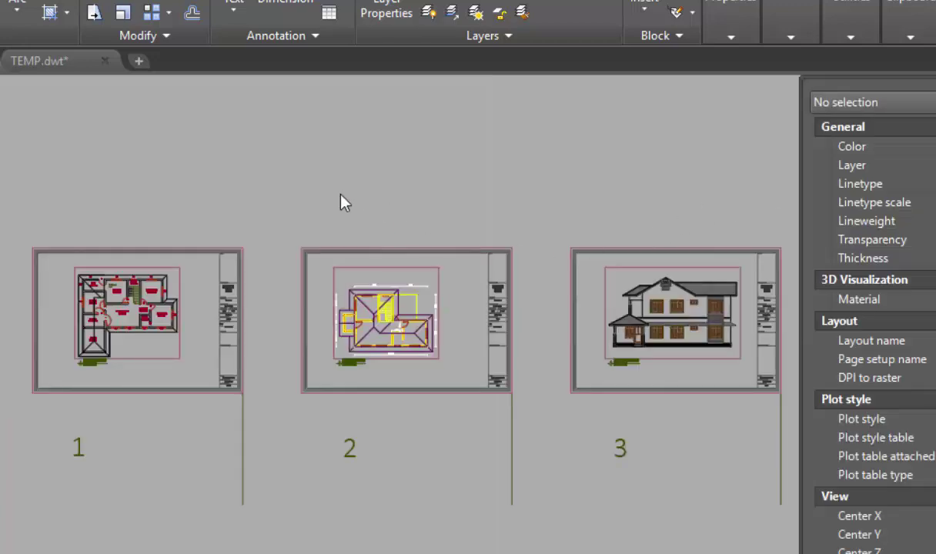
key("ctrl+1")
left_click(359, 186)
left_click(477, 192)
middle_click_drag(476, 193, 463, 196)
middle_click_drag(412, 212, 409, 222)
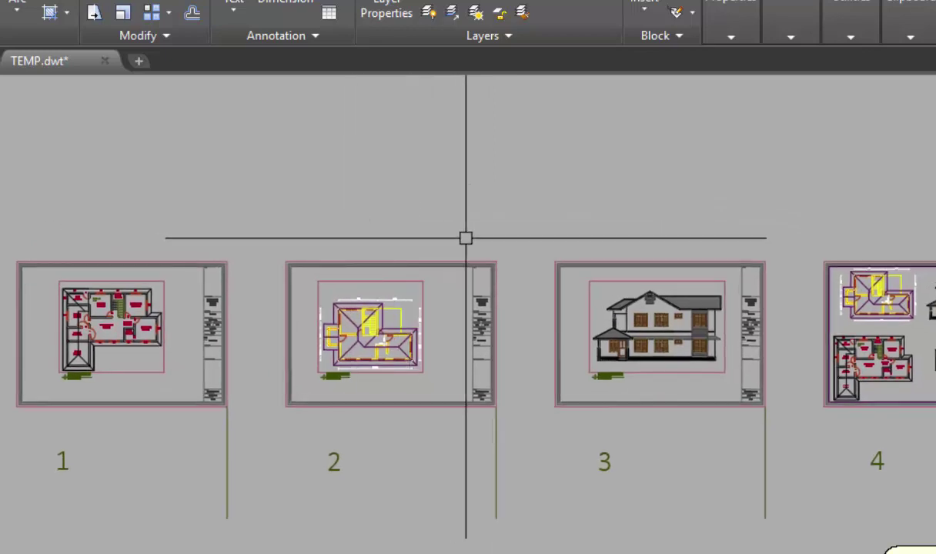
middle_click_drag(393, 234, 467, 237)
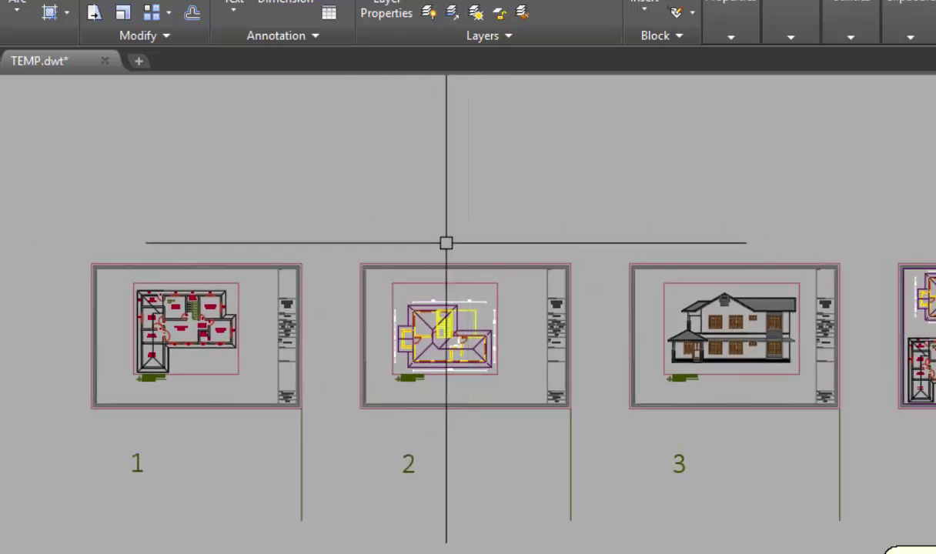
mouse_move(398, 244)
middle_mouse_down()
mouse_move(423, 231)
mouse_move(393, 227)
middle_mouse_up()
middle_click_drag(468, 221, 466, 219)
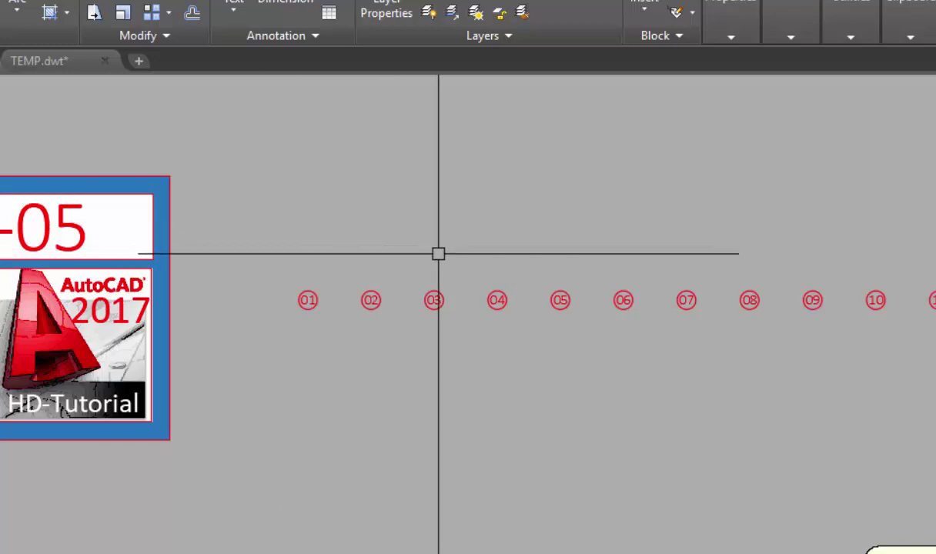
middle_click_drag(530, 233, 441, 253)
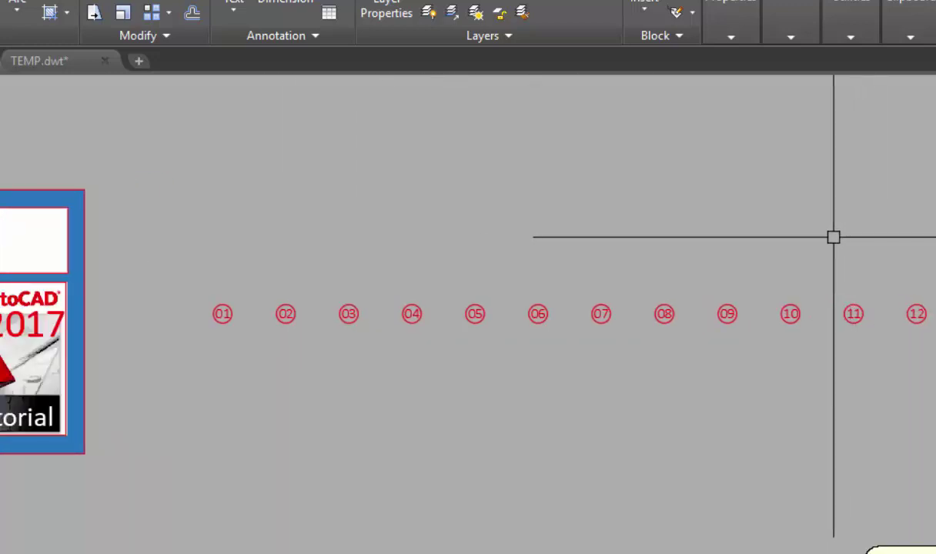